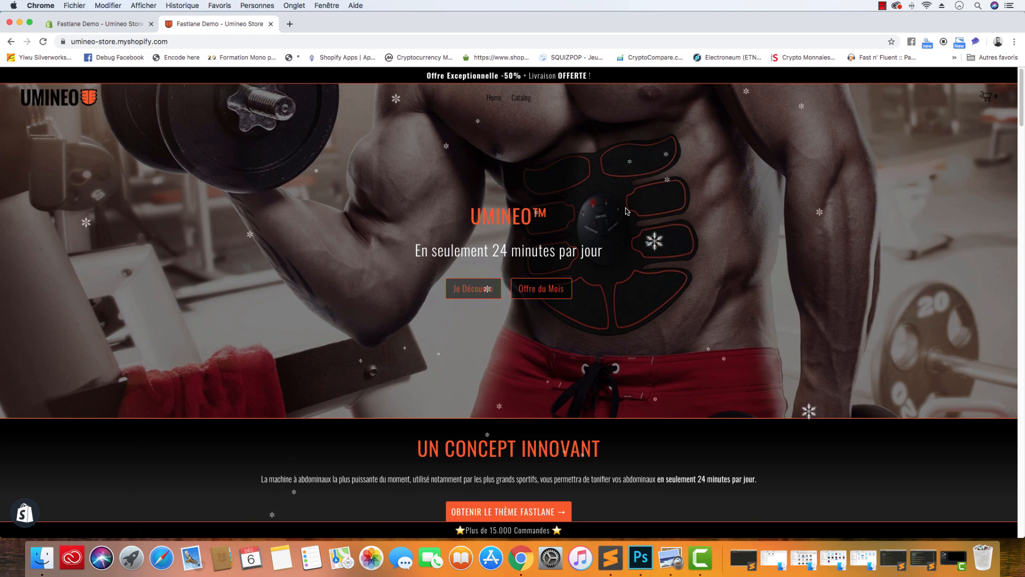
Step: View the snowflake designs in Guide.jpg from the HIVER folder and open its PNG_Images folder
{"action": "left_click", "coordinate": [50, 565]}
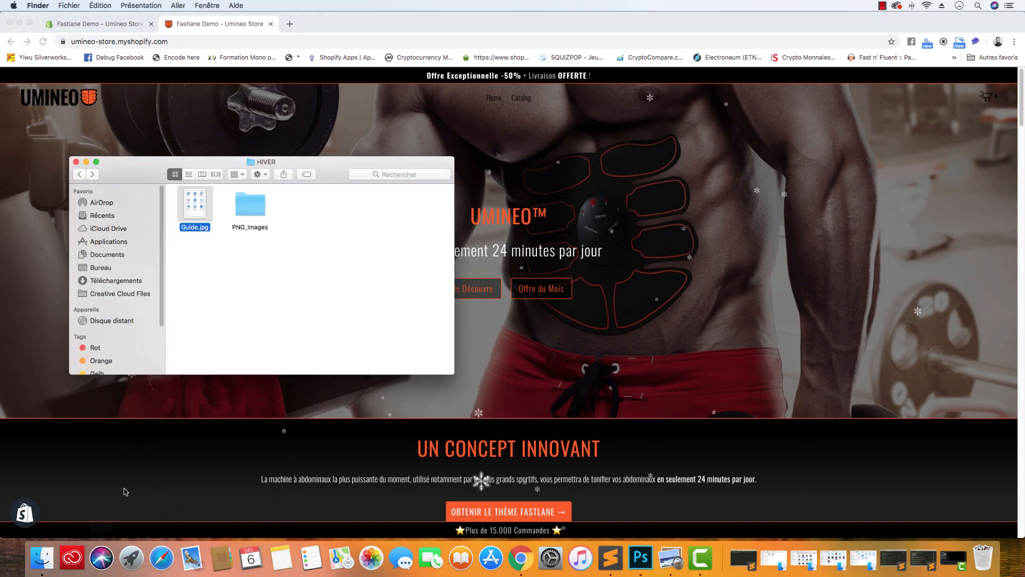
{"action": "double_click", "coordinate": [193, 215]}
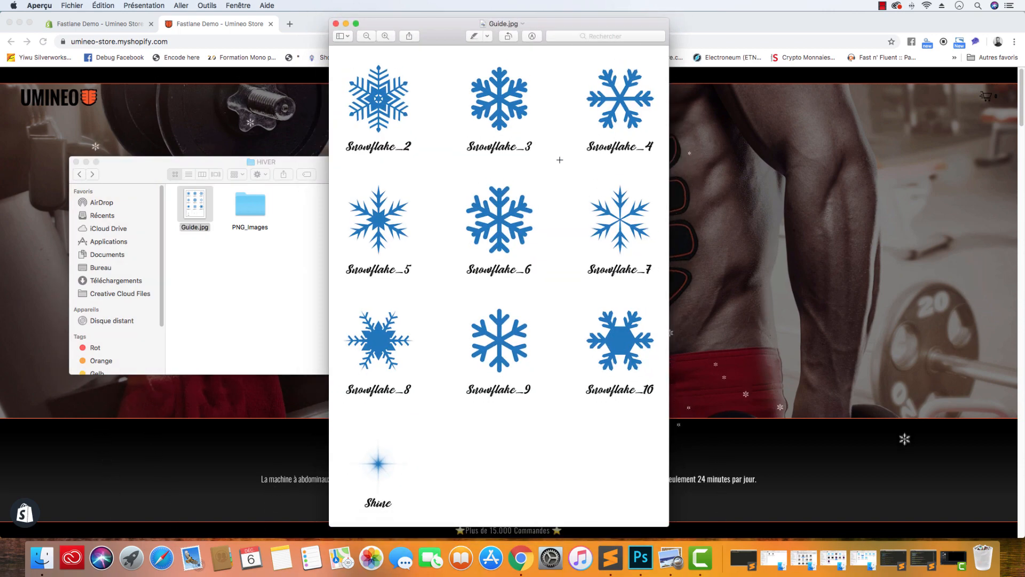
{"action": "double_click", "coordinate": [253, 206]}
{"action": "left_click", "coordinate": [528, 266]}
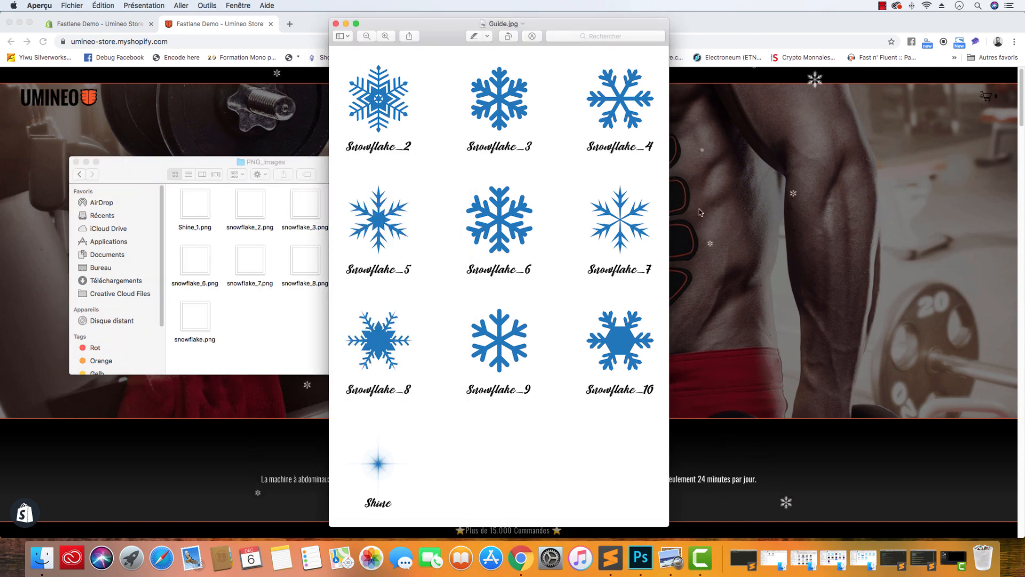
{"action": "left_click", "coordinate": [714, 206]}
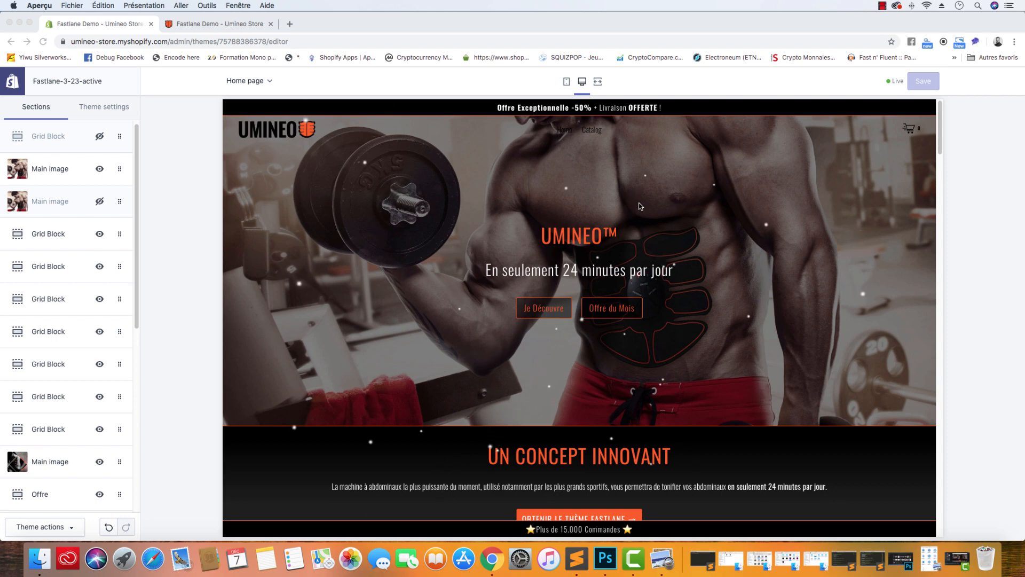
Step: Compare the snowflake files in the PNG_Images folder with the designs shown in Guide.jpg from the HIVER folder
{"action": "left_click", "coordinate": [39, 560]}
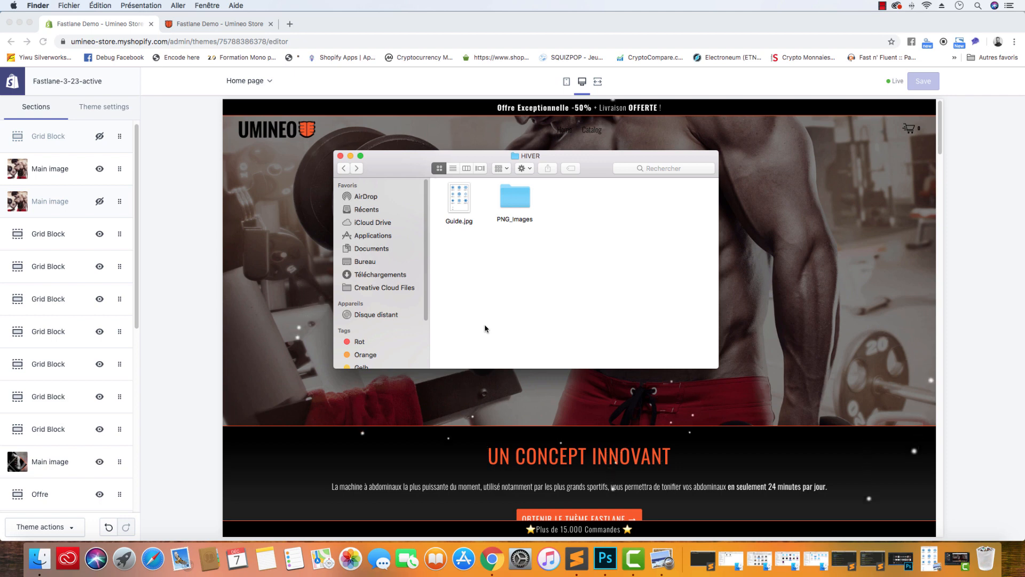
{"action": "double_click", "coordinate": [522, 205]}
{"action": "left_click", "coordinate": [522, 205]}
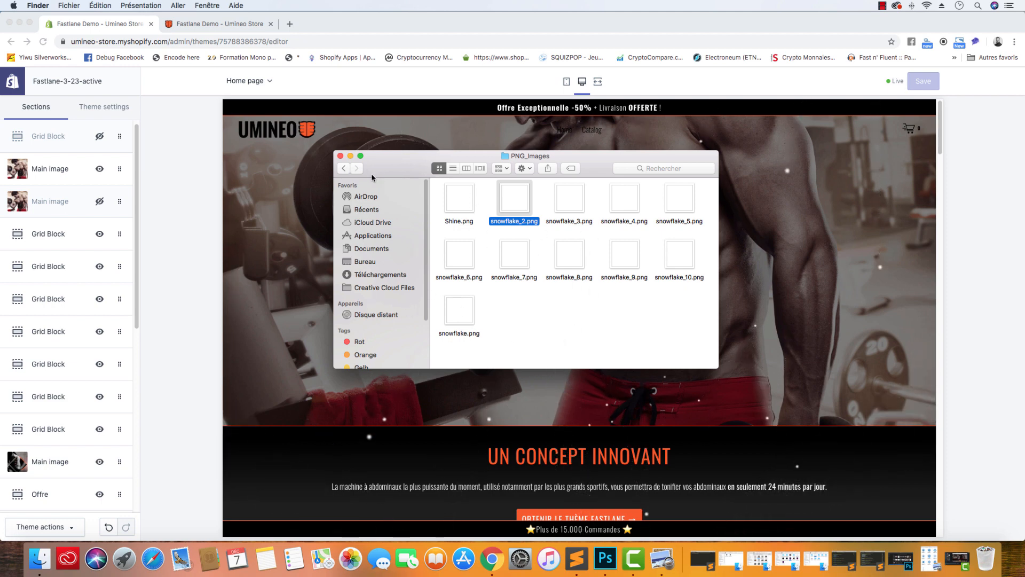
{"action": "left_click", "coordinate": [339, 168]}
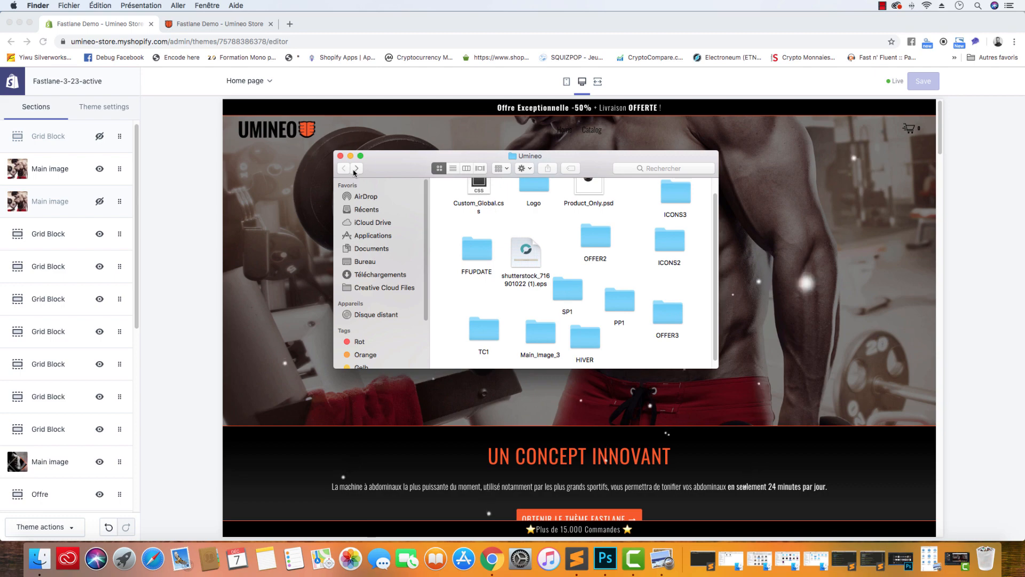
{"action": "left_click", "coordinate": [454, 197]}
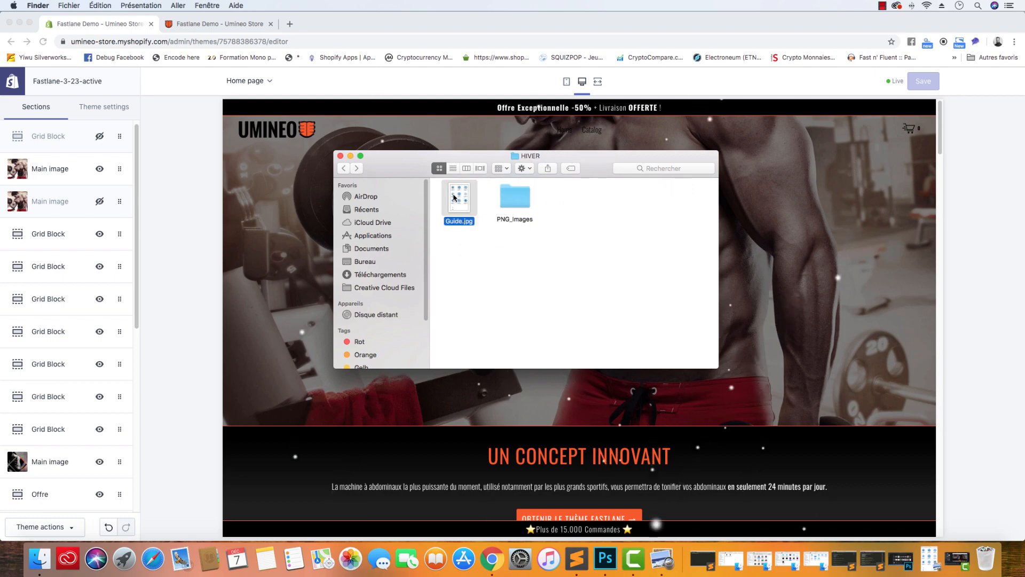
{"action": "double_click", "coordinate": [454, 197]}
{"action": "double_click", "coordinate": [515, 198]}
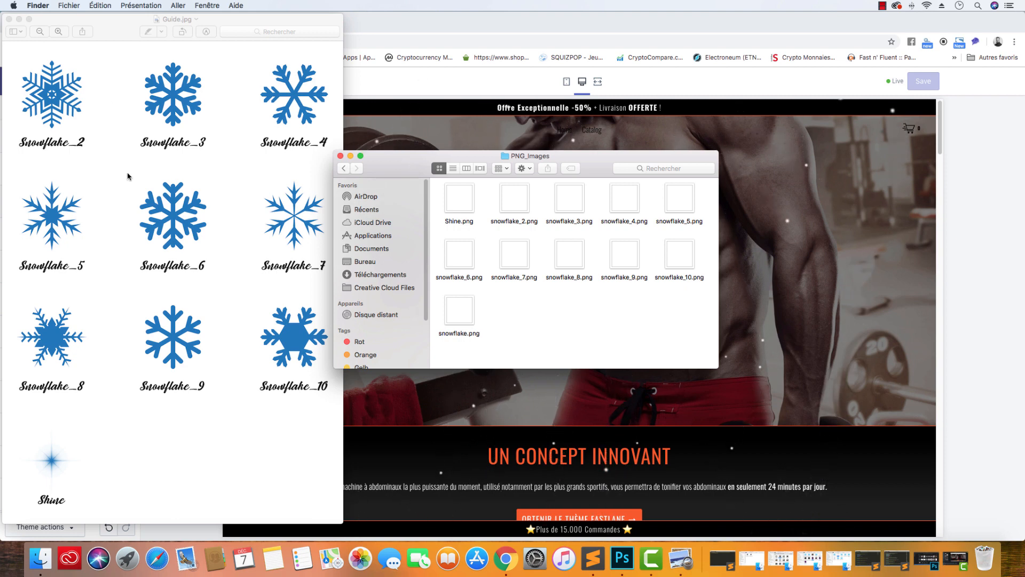
{"action": "left_click", "coordinate": [466, 311]}
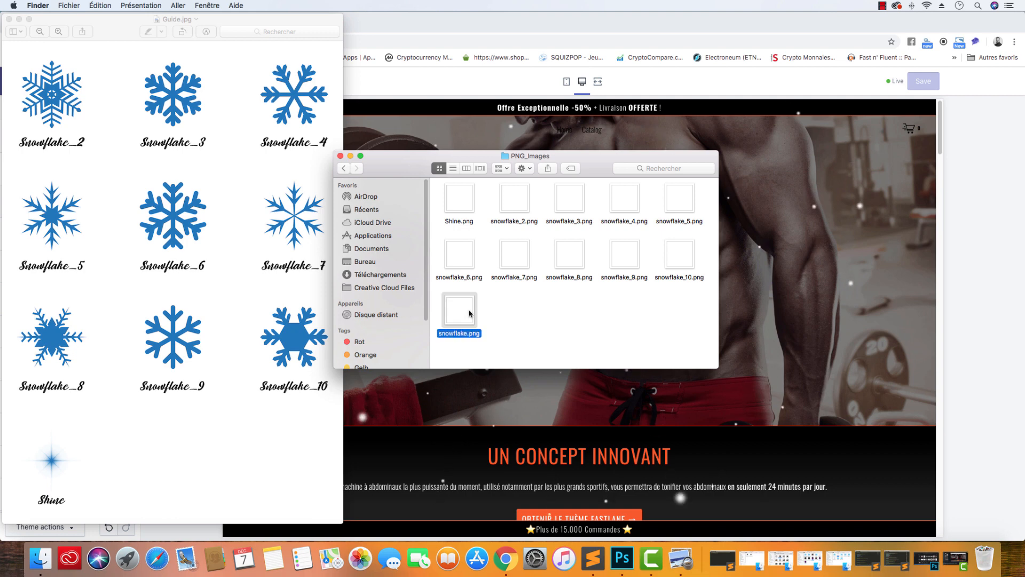
{"action": "left_click", "coordinate": [828, 364]}
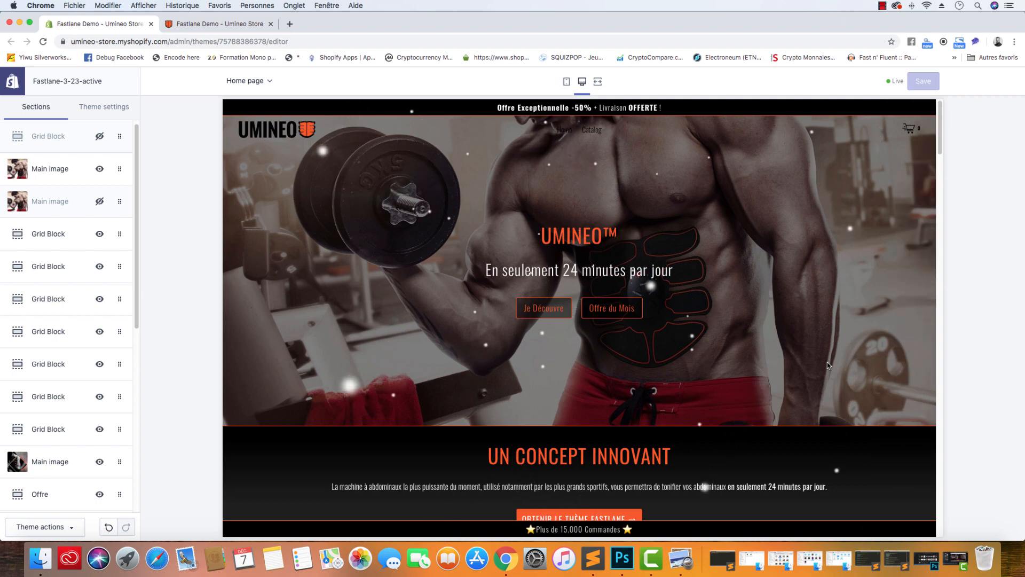
Step: Open Shine.png from the PNG_Images folder in Photoshop, check its pixel dimensions in the Image Size dialog, and close the image
{"action": "left_click", "coordinate": [46, 566]}
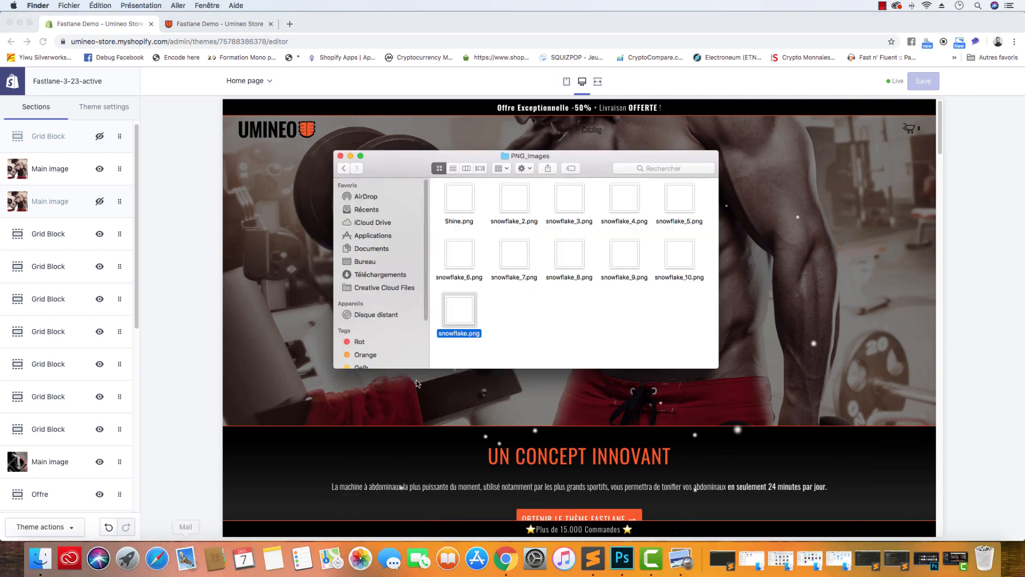
{"action": "left_click", "coordinate": [534, 332]}
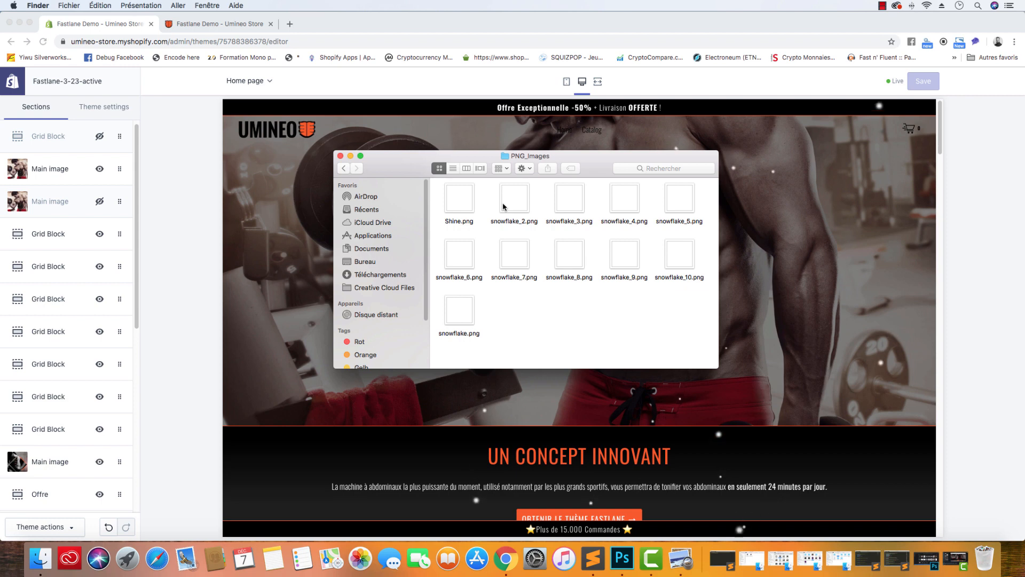
{"action": "left_click_drag", "start_coordinate": [457, 204], "coordinate": [622, 571]}
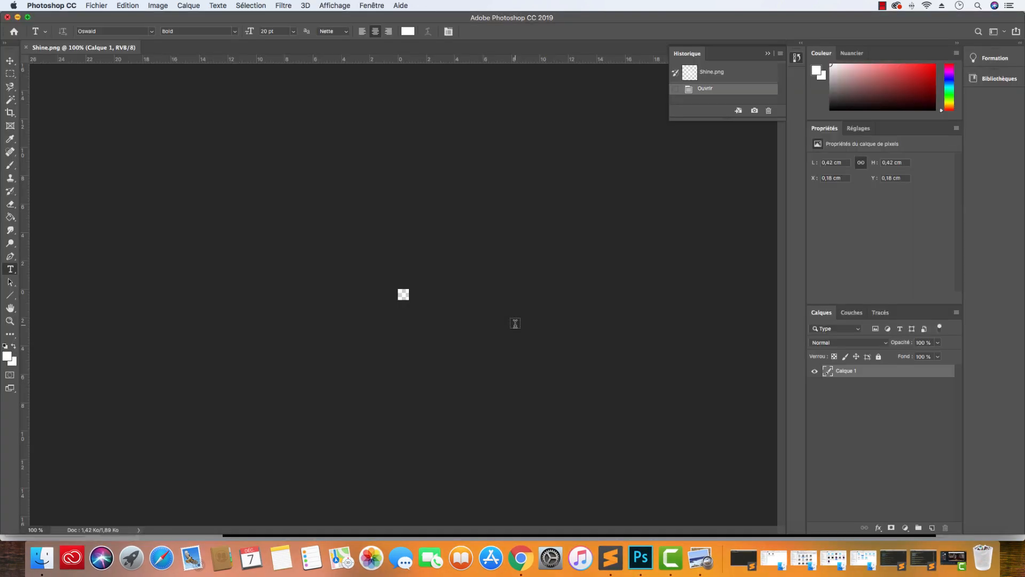
{"action": "left_click", "coordinate": [158, 5]}
{"action": "left_click", "coordinate": [170, 85]}
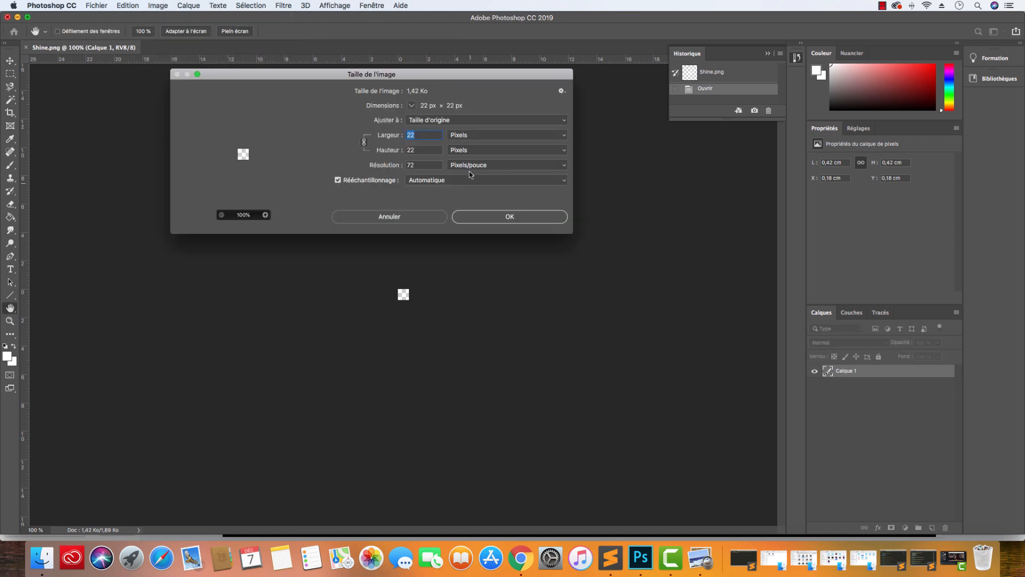
{"action": "key", "text": "Escape"}
{"action": "key", "text": "t"}
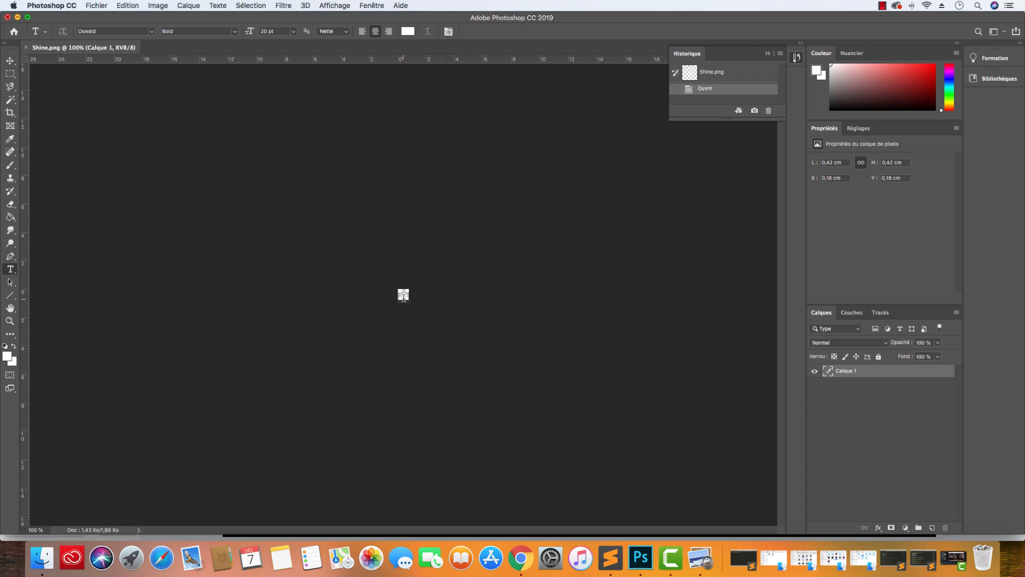
{"action": "left_click", "coordinate": [17, 17]}
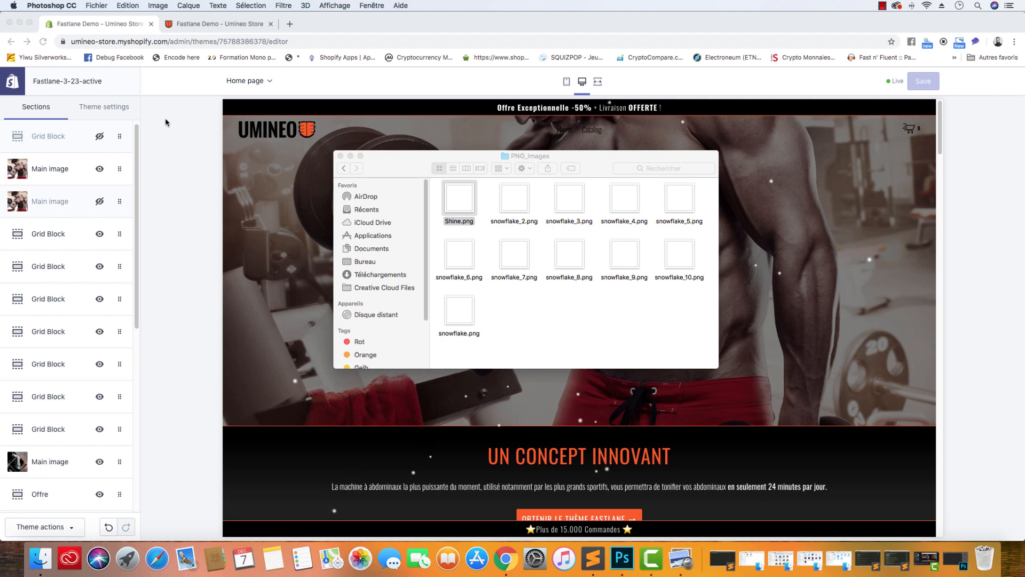
Step: Review the snowflake designs in Guide.jpg again, close it and return to the Shopify theme editor
{"action": "left_click", "coordinate": [344, 168]}
{"action": "double_click", "coordinate": [459, 199]}
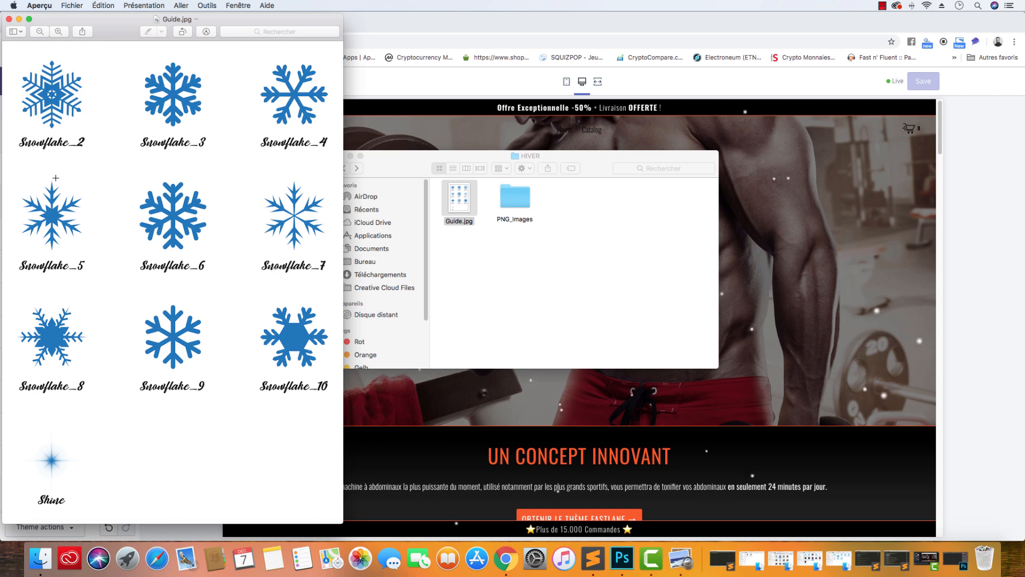
{"action": "left_click", "coordinate": [8, 19]}
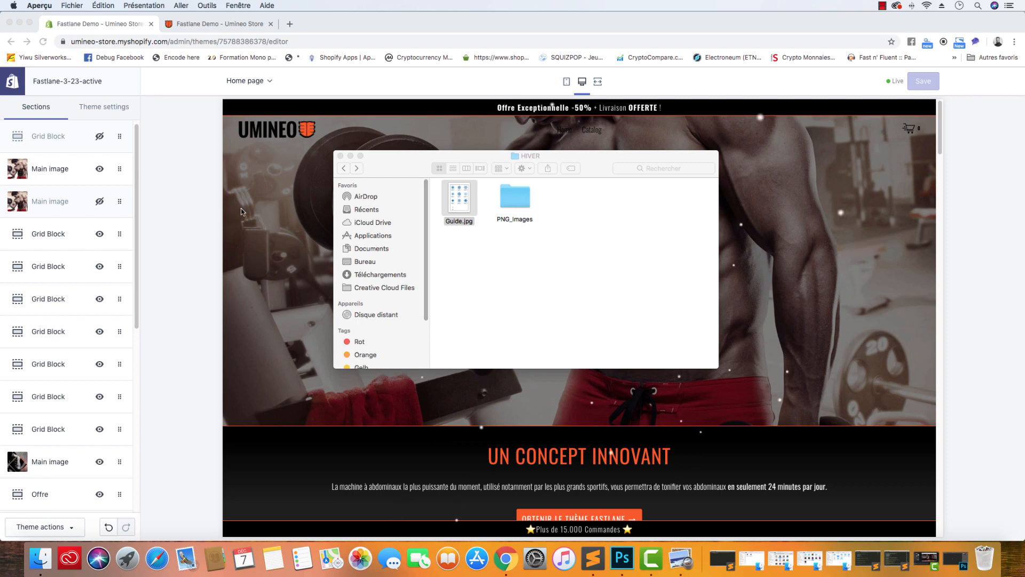
{"action": "left_click", "coordinate": [154, 103]}
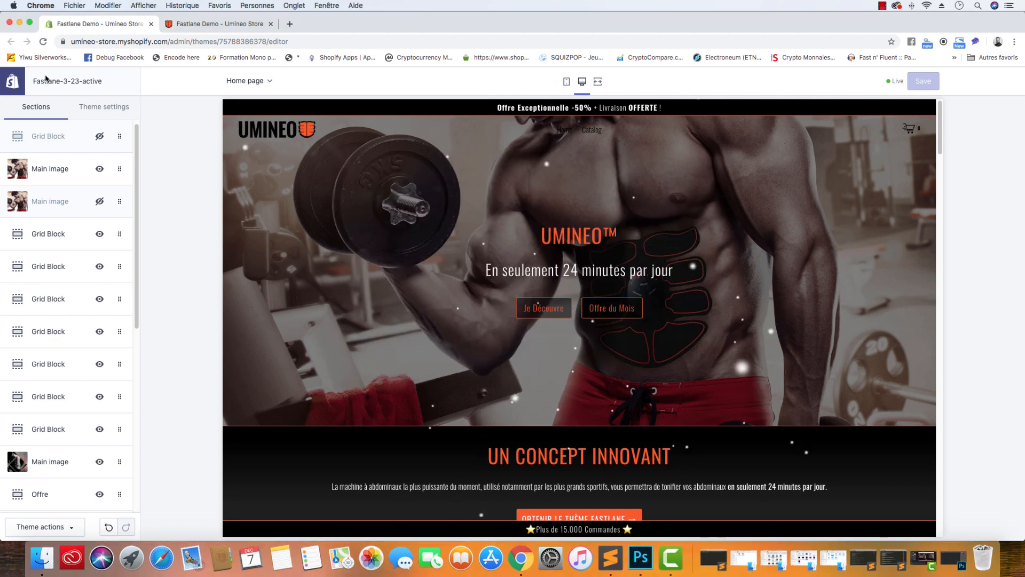
Step: In the theme's Effects settings, replace the Snow Effect image with snowflake_7.png from the PNG_Images folder
{"action": "left_click_drag", "start_coordinate": [63, 81], "coordinate": [75, 81]}
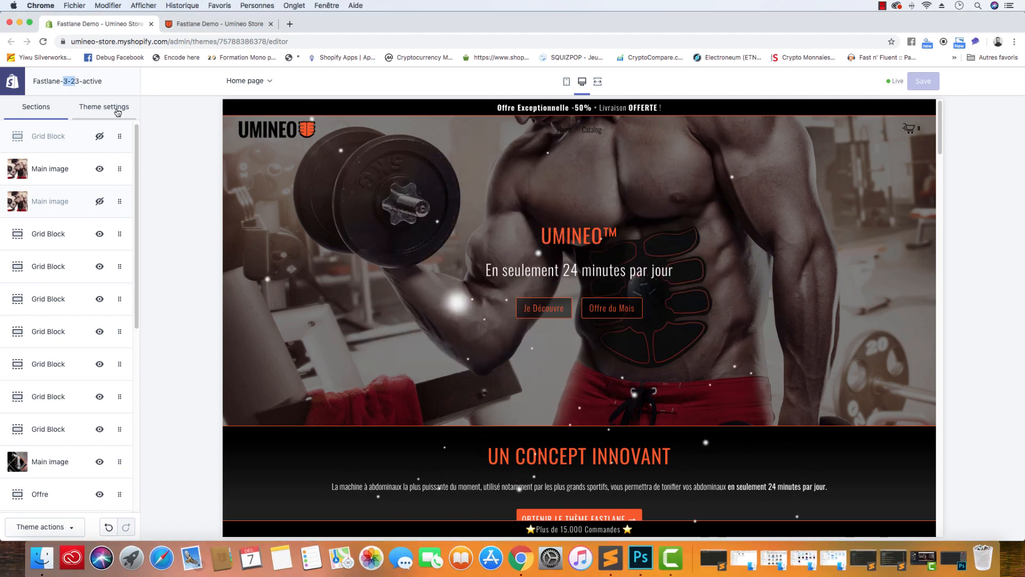
{"action": "left_click", "coordinate": [117, 109]}
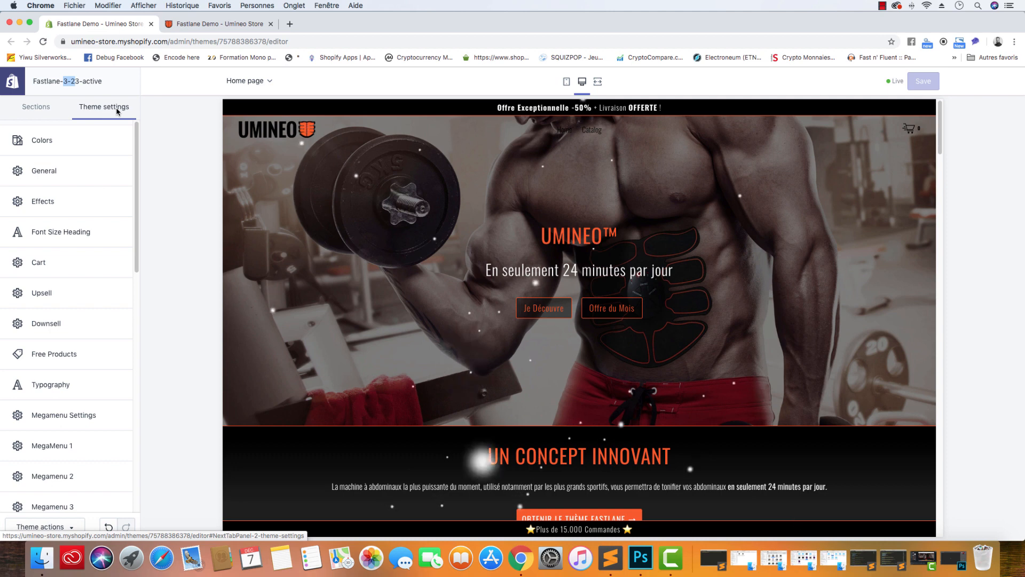
{"action": "left_click", "coordinate": [86, 211]}
{"action": "scroll", "coordinate": [85, 260], "scroll_direction": "down", "scroll_amount": 12}
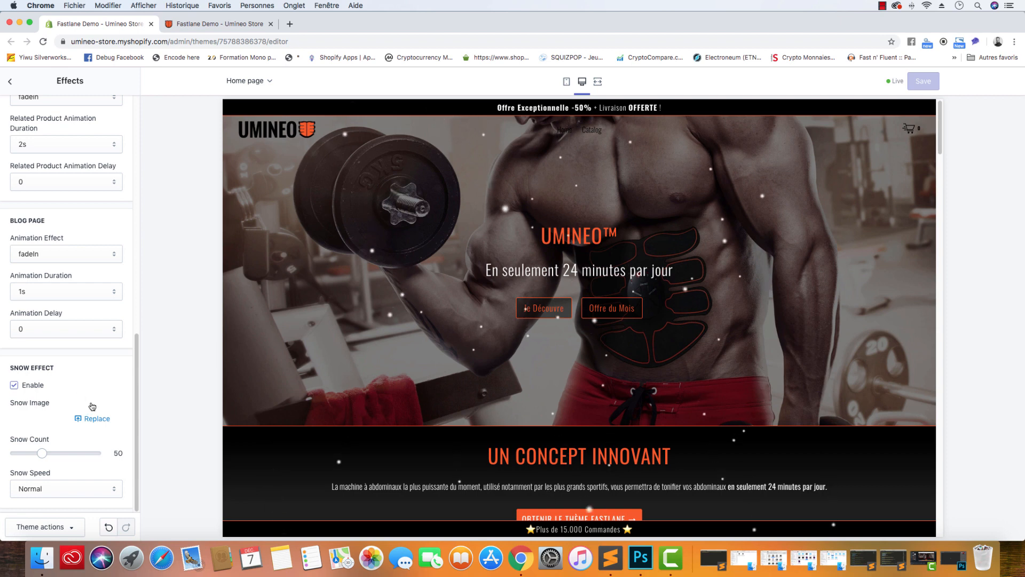
{"action": "left_click", "coordinate": [98, 418]}
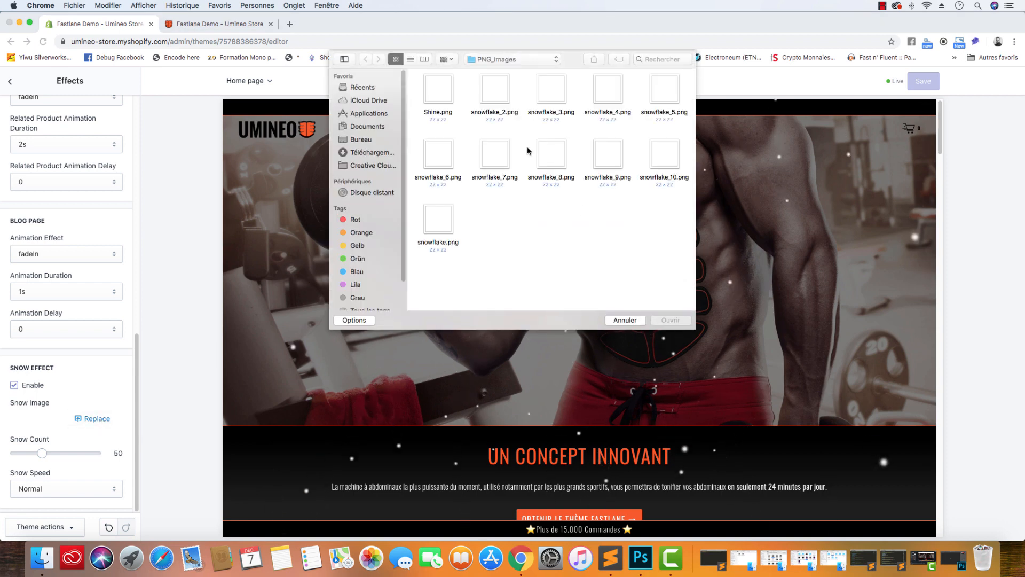
{"action": "left_click", "coordinate": [450, 220]}
{"action": "left_click", "coordinate": [592, 236]}
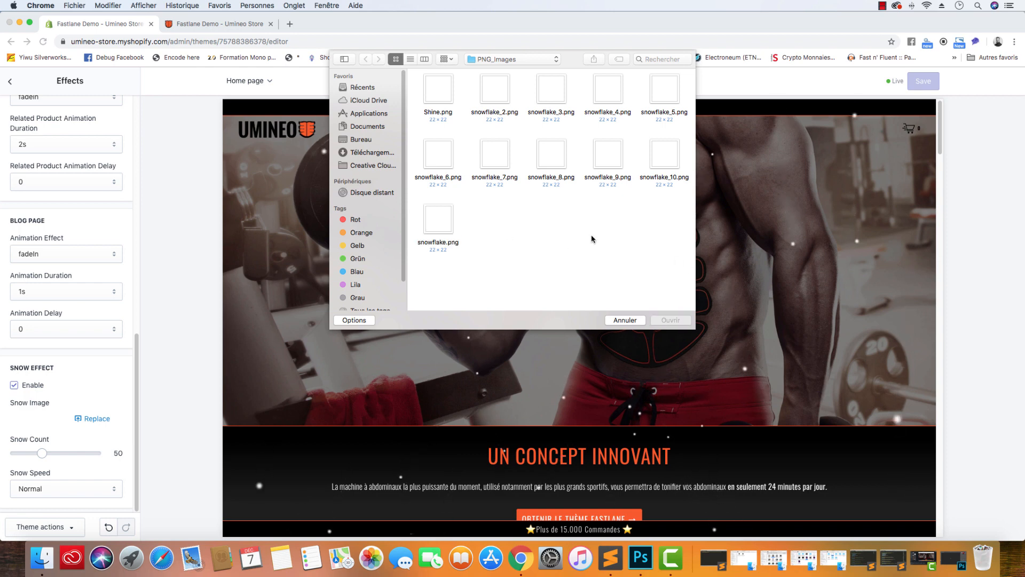
{"action": "left_click", "coordinate": [488, 154]}
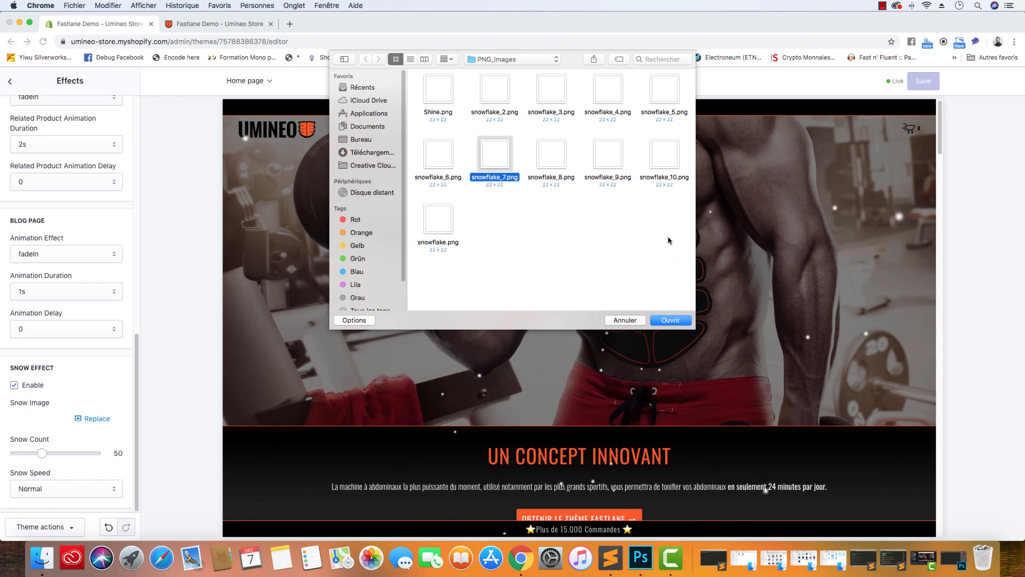
{"action": "left_click", "coordinate": [670, 321]}
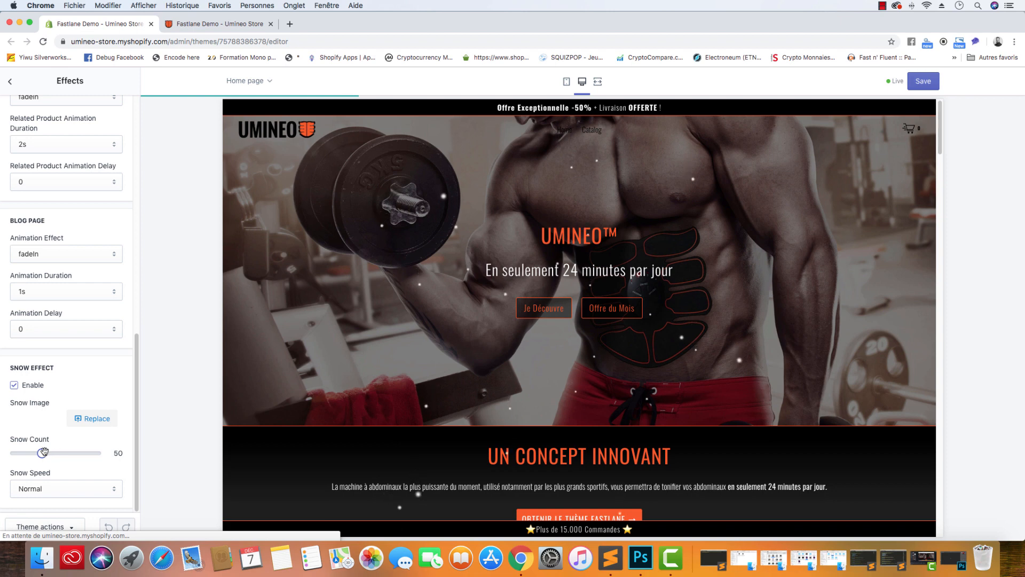
Step: Set the Snow Count of the Snow Effect to 100 and open the Snow Speed choices
{"action": "mouse_move", "coordinate": [42, 453]}
{"action": "left_mouse_down"}
{"action": "mouse_move", "coordinate": [2, 454]}
{"action": "mouse_move", "coordinate": [31, 454]}
{"action": "left_mouse_up"}
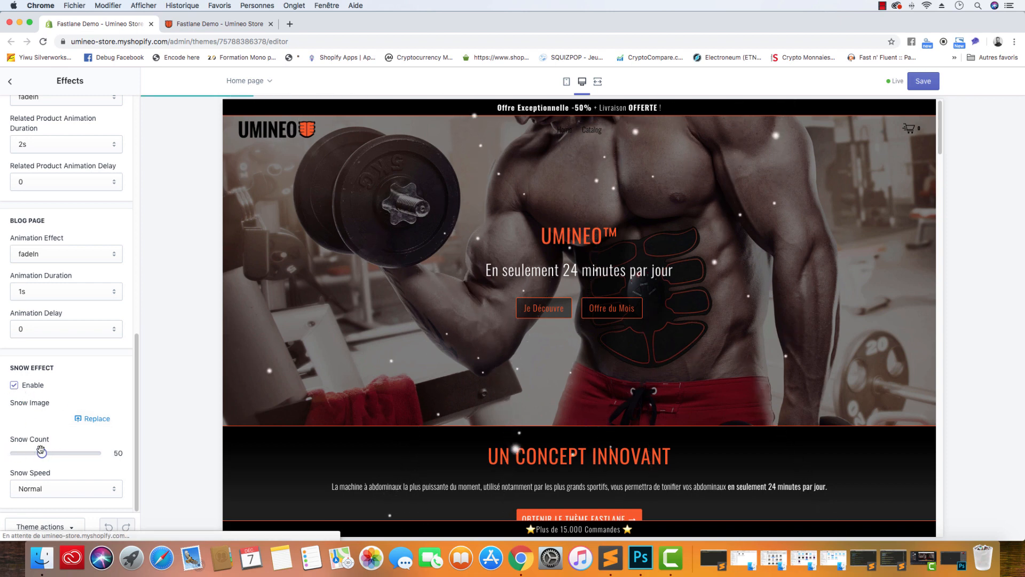
{"action": "mouse_move", "coordinate": [42, 453]}
{"action": "left_mouse_down"}
{"action": "mouse_move", "coordinate": [88, 450]}
{"action": "mouse_move", "coordinate": [40, 450]}
{"action": "left_mouse_up"}
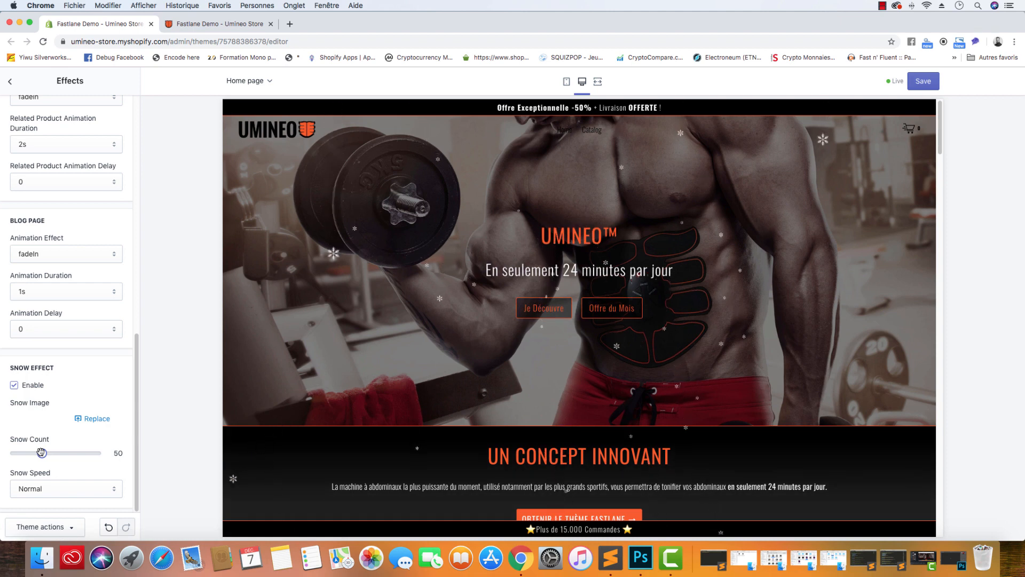
{"action": "left_click_drag", "start_coordinate": [41, 452], "coordinate": [69, 453]}
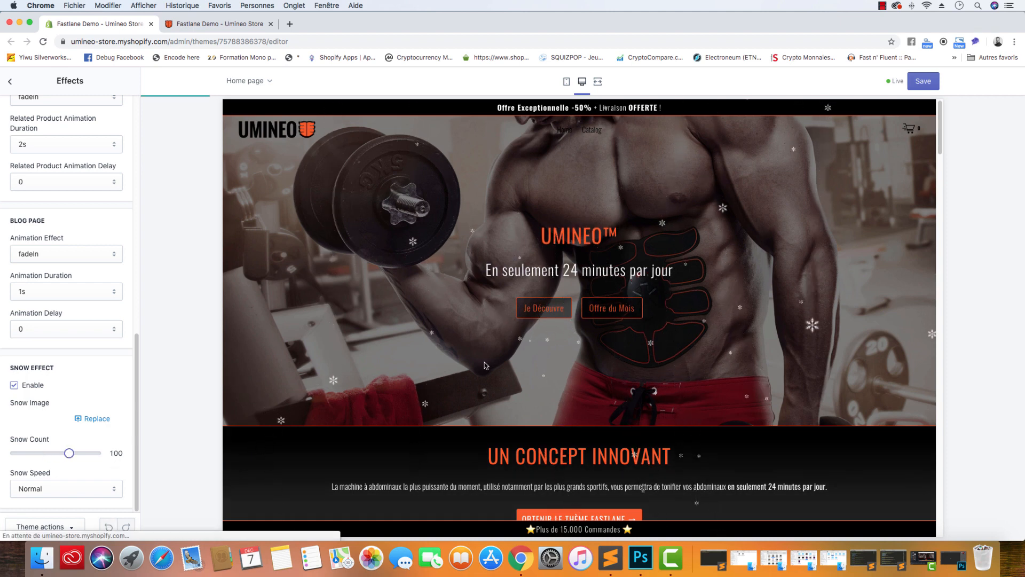
{"action": "left_click", "coordinate": [107, 488]}
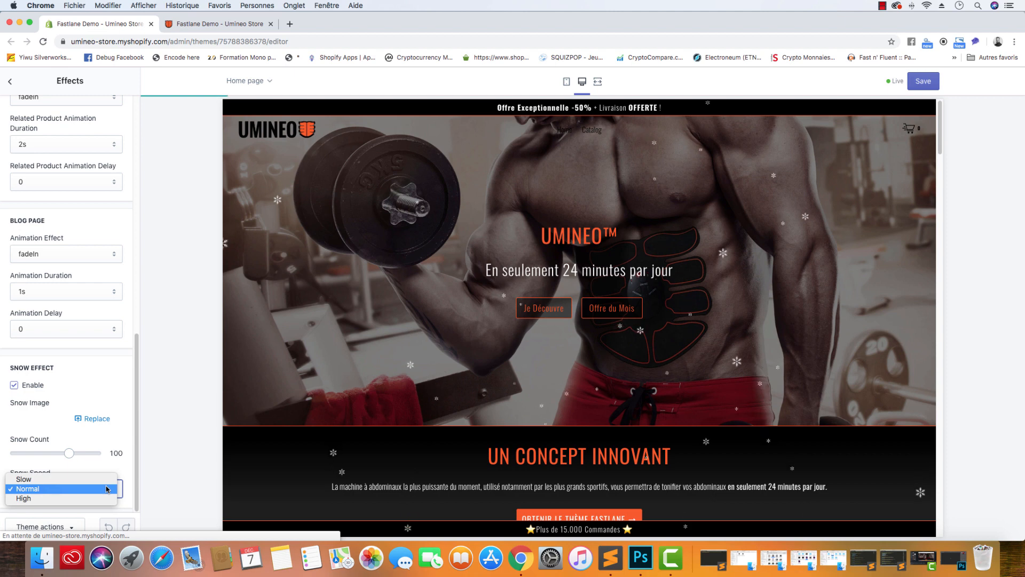